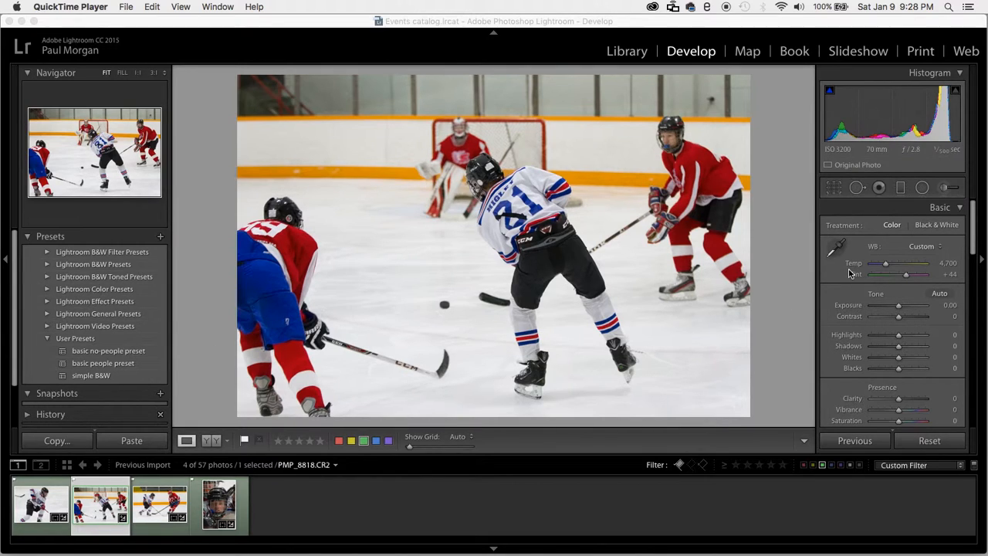
Step: Examine the photo's Saturation, Sharpening, Noise Reduction and Lens Corrections settings
scroll(887, 269, down, 1)
scroll(887, 270, down, 15)
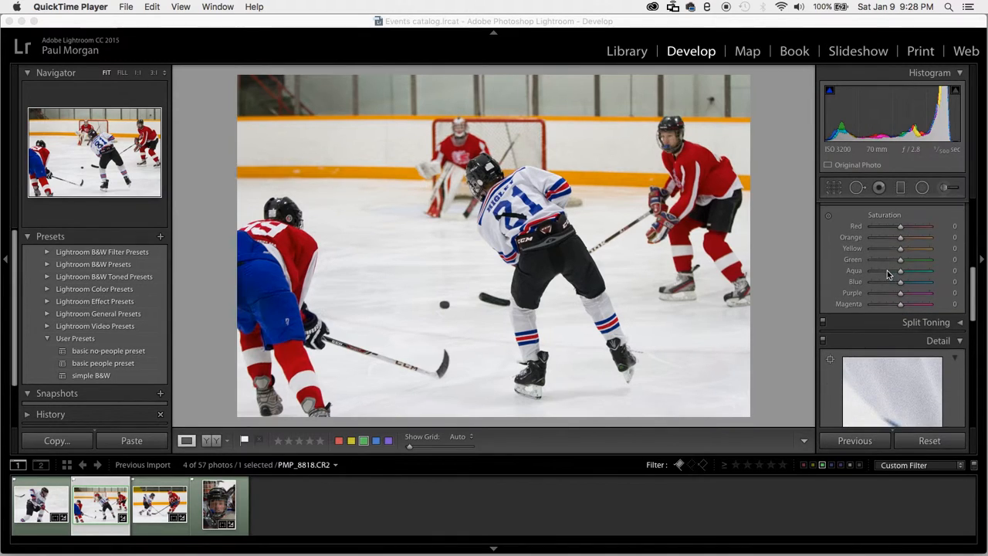
scroll(888, 274, down, 15)
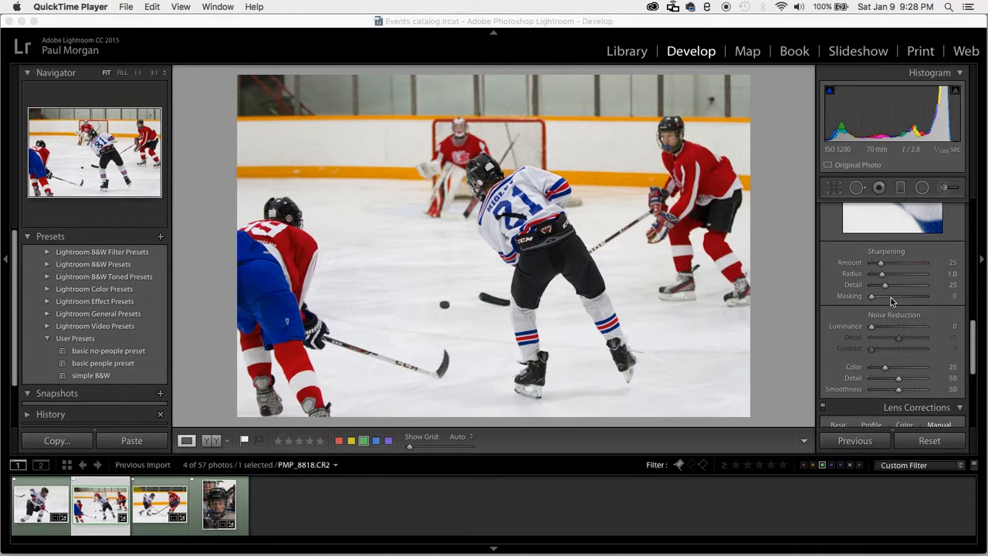
scroll(892, 301, down, 5)
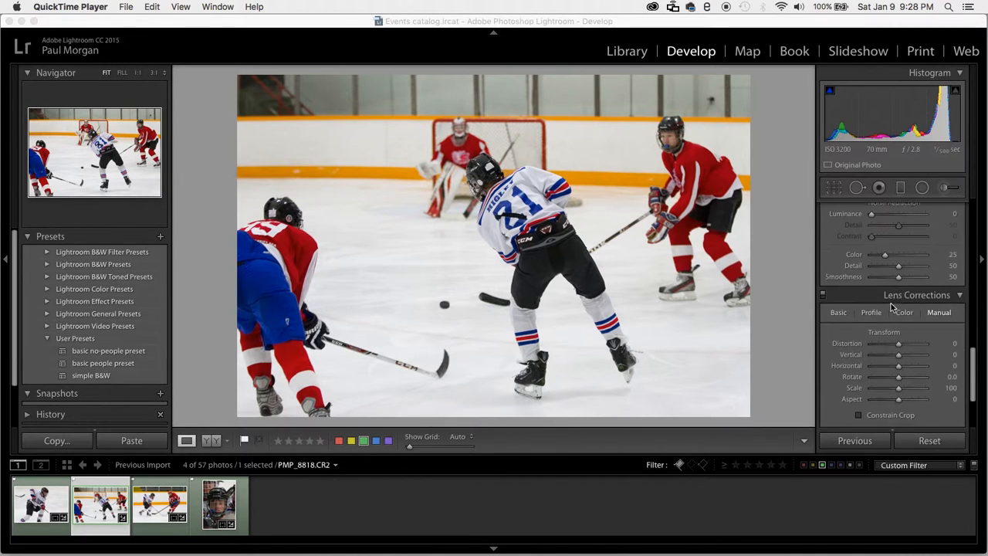
scroll(892, 305, down, 3)
scroll(893, 313, up, 8)
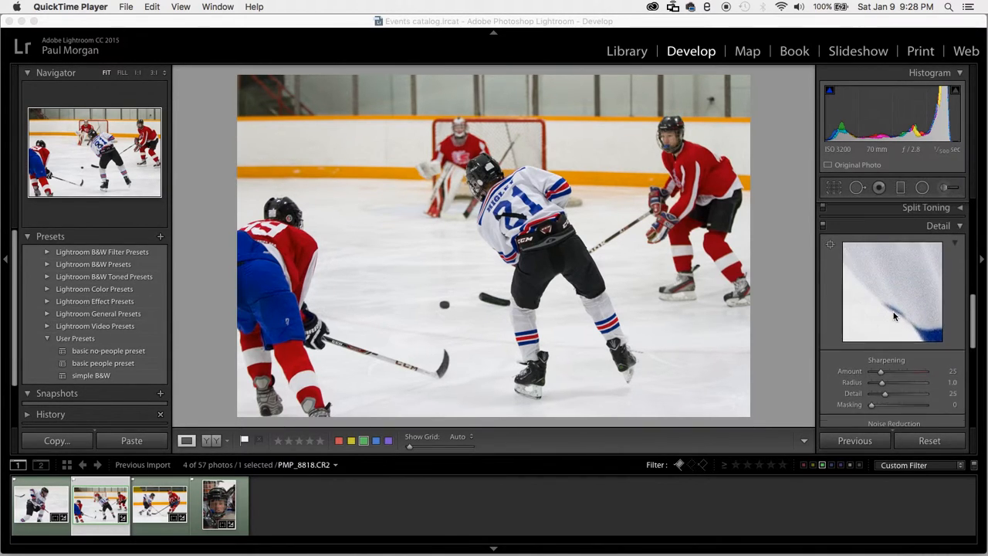
scroll(894, 315, up, 1)
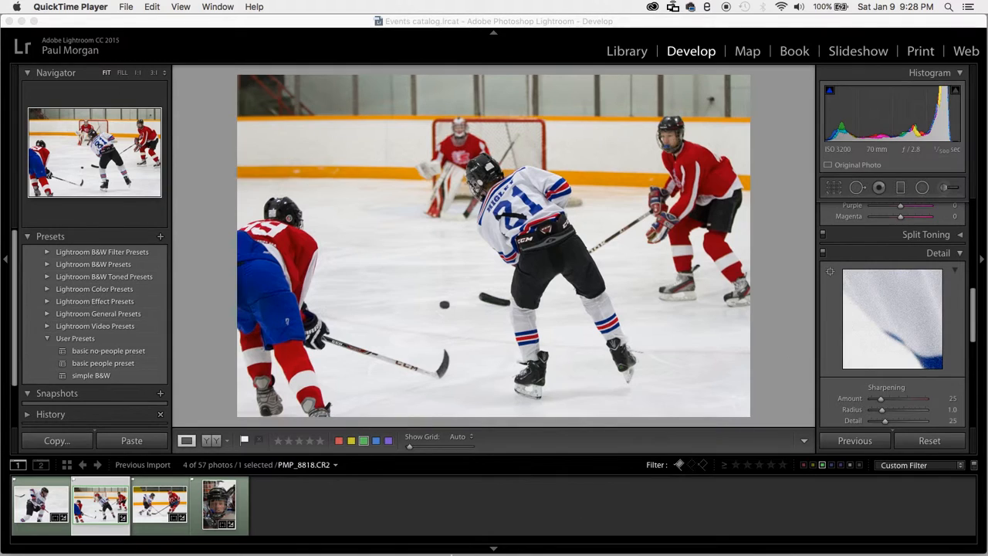
Step: Page through the other hockey photos and make the first one, PMP_8814.CR2, the active photo
click(184, 532)
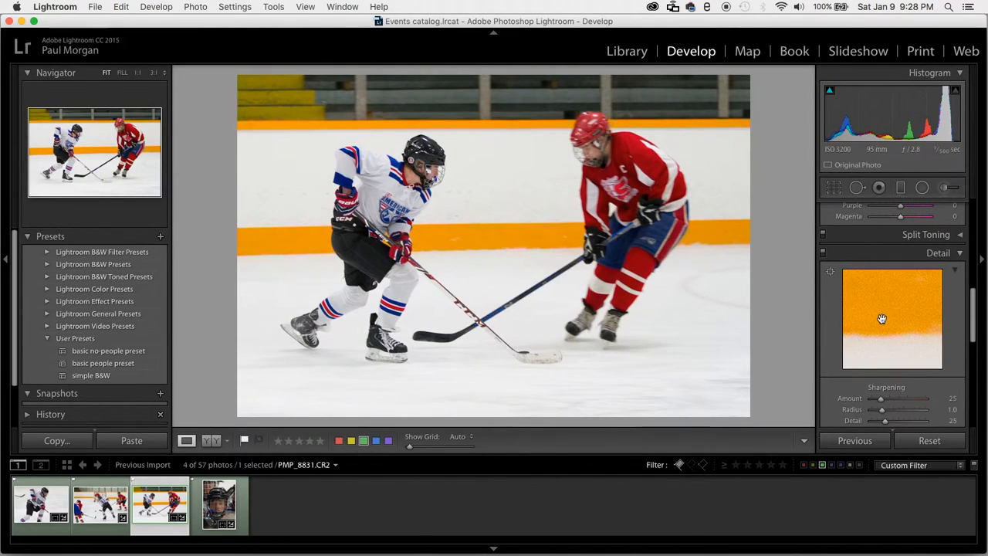
key(Right)
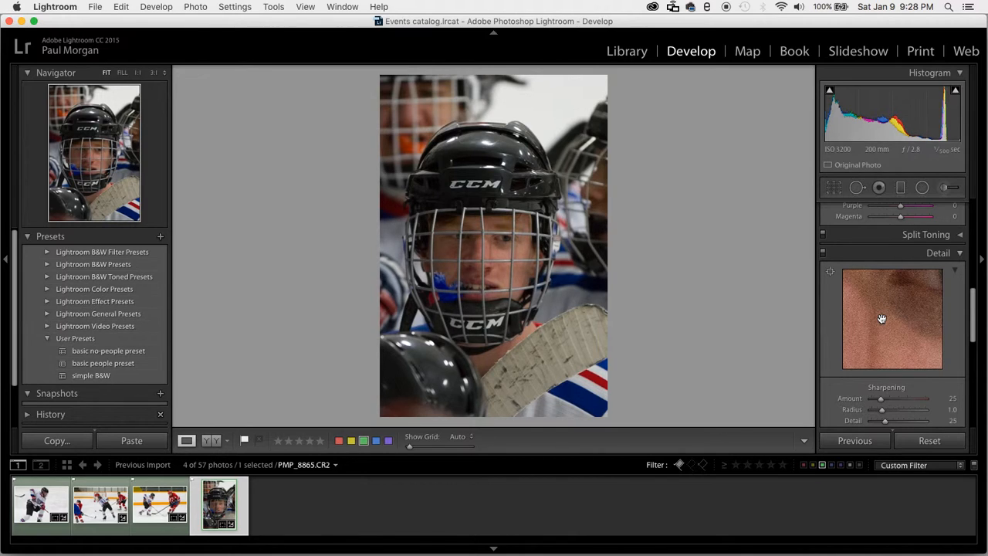
key(Left)
key(Left)
key(Left)
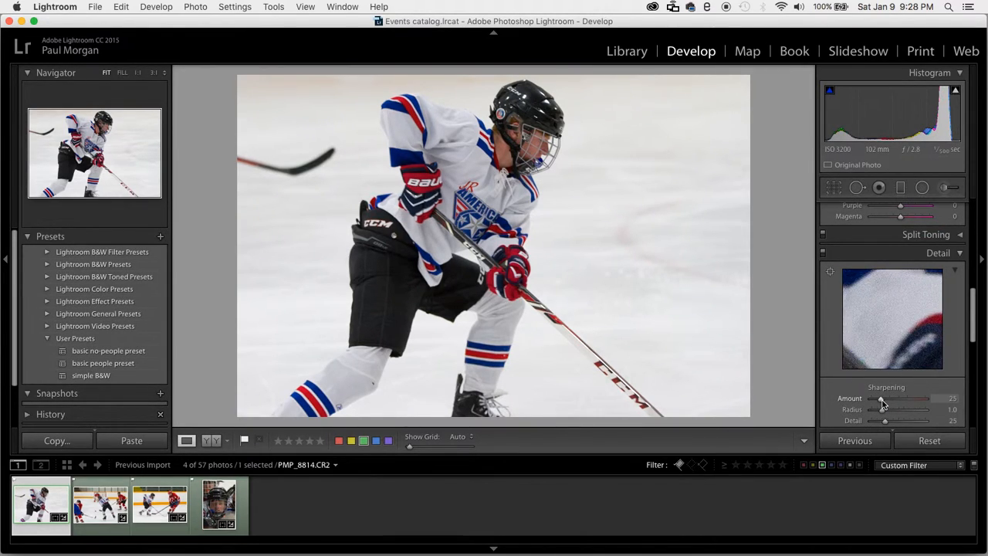
Step: Try the Sharpening Amount and preview the edge mask with Masking raised to 95, returning Masking to 0
drag(882, 401, 862, 402)
click(875, 402)
scroll(902, 362, down, 3)
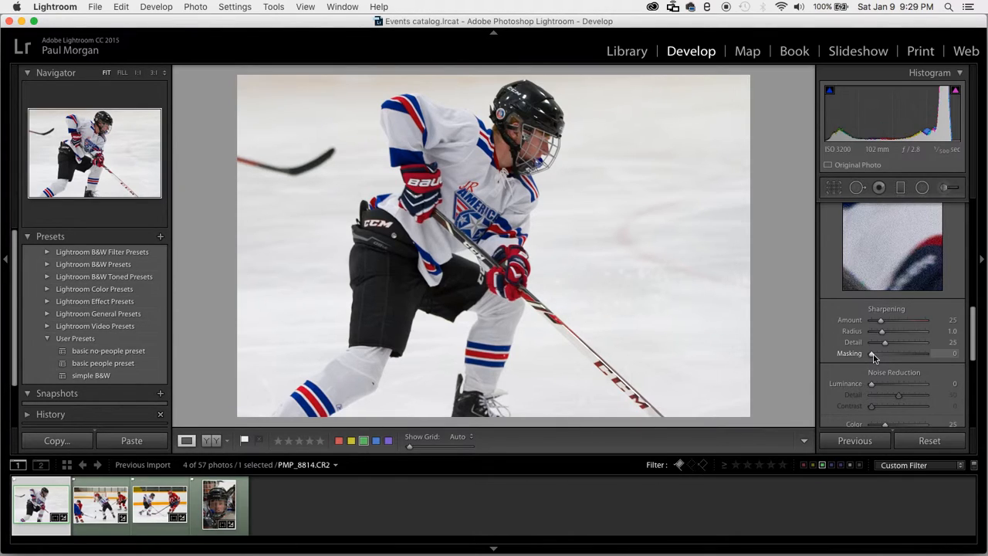
key(alt)
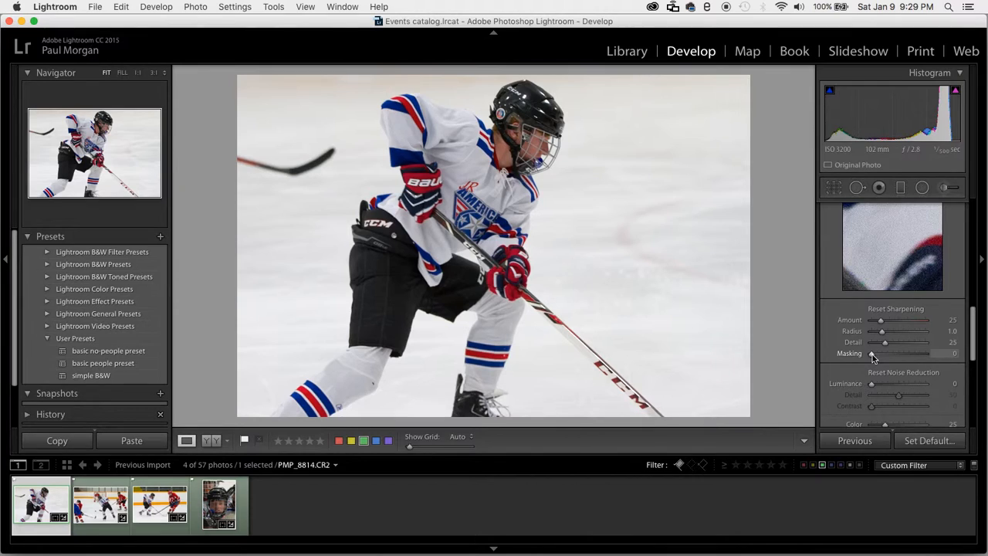
drag(872, 356, 873, 356)
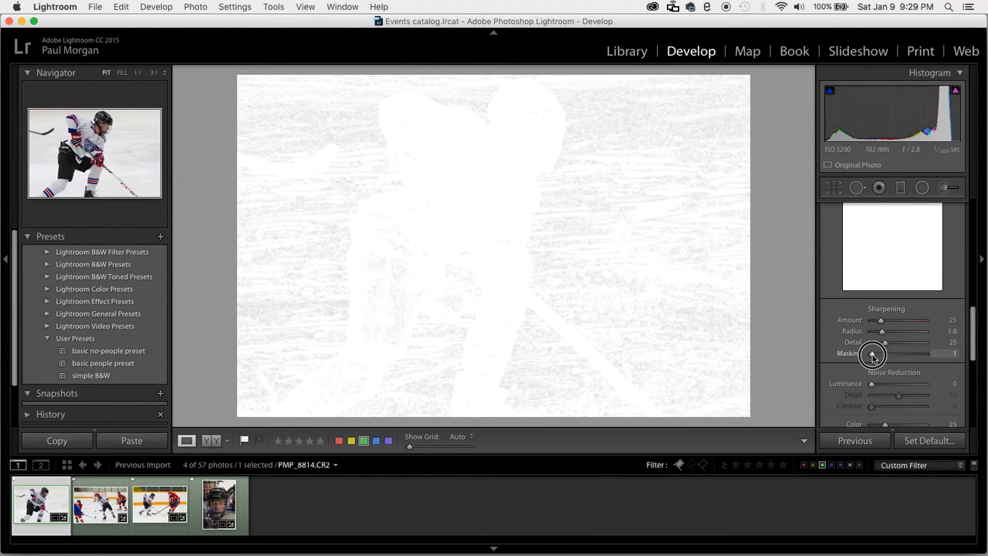
drag(873, 354, 923, 351)
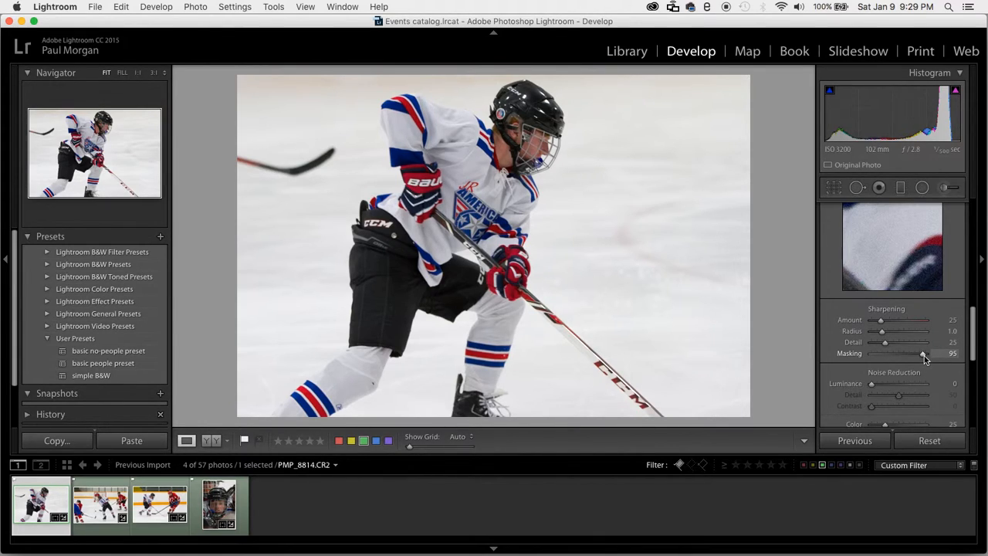
drag(925, 357, 845, 353)
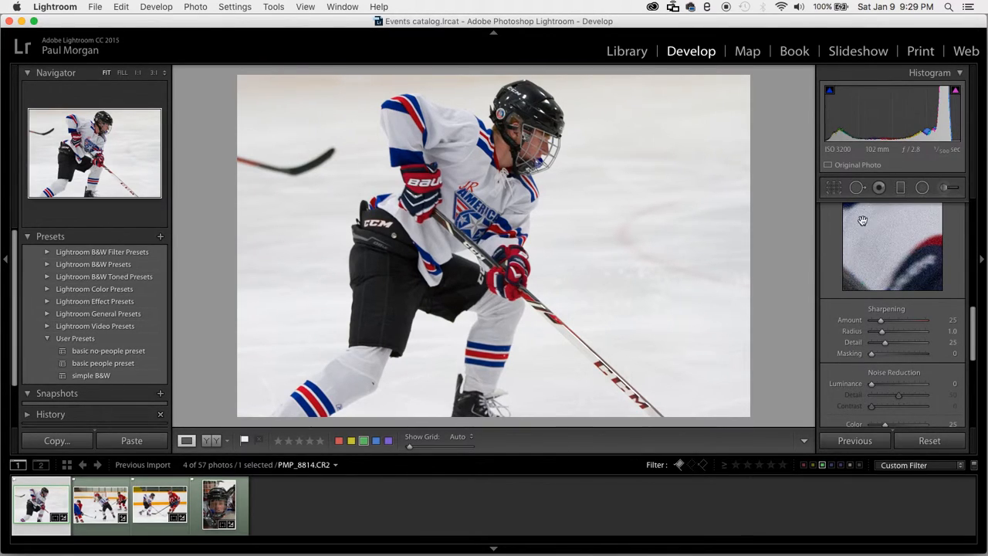
Step: Apply the "basic people preset" user preset to PMP_8814.CR2
scroll(888, 316, down, 5)
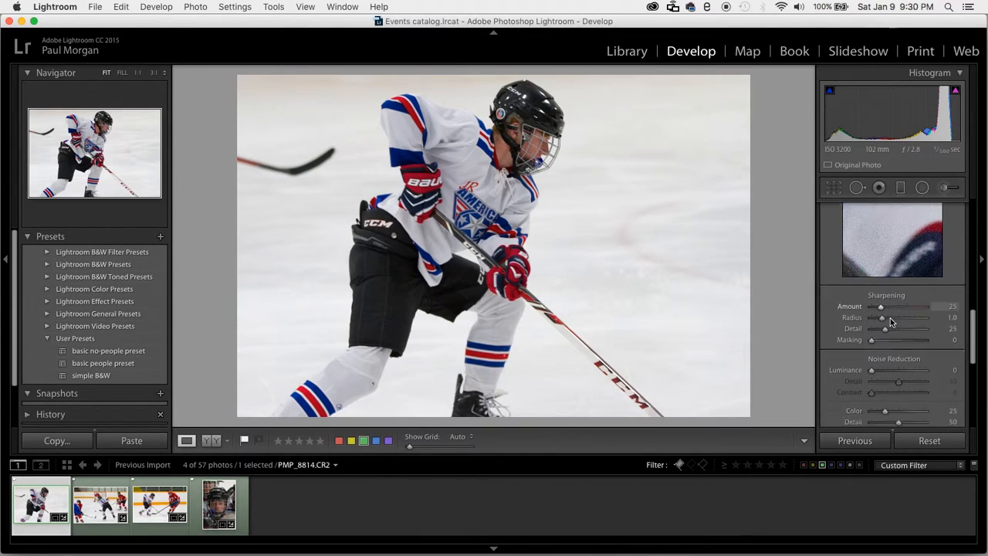
scroll(891, 318, up, 5)
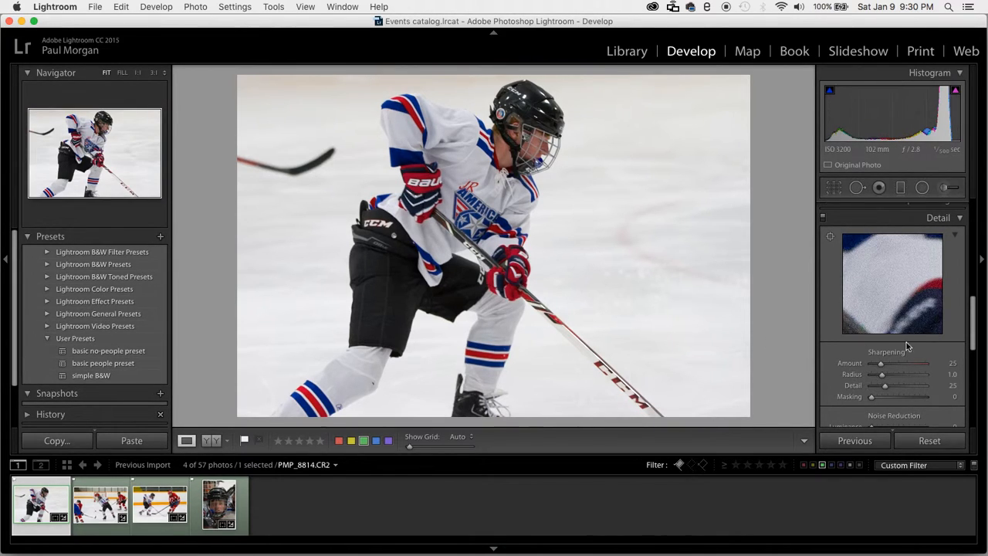
scroll(906, 326, up, 1)
scroll(907, 326, up, 10)
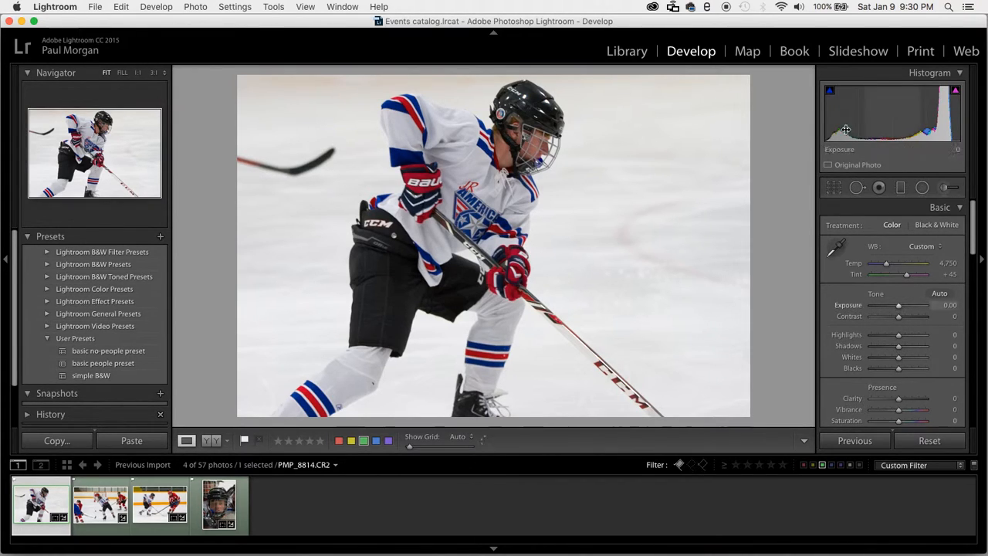
click(118, 365)
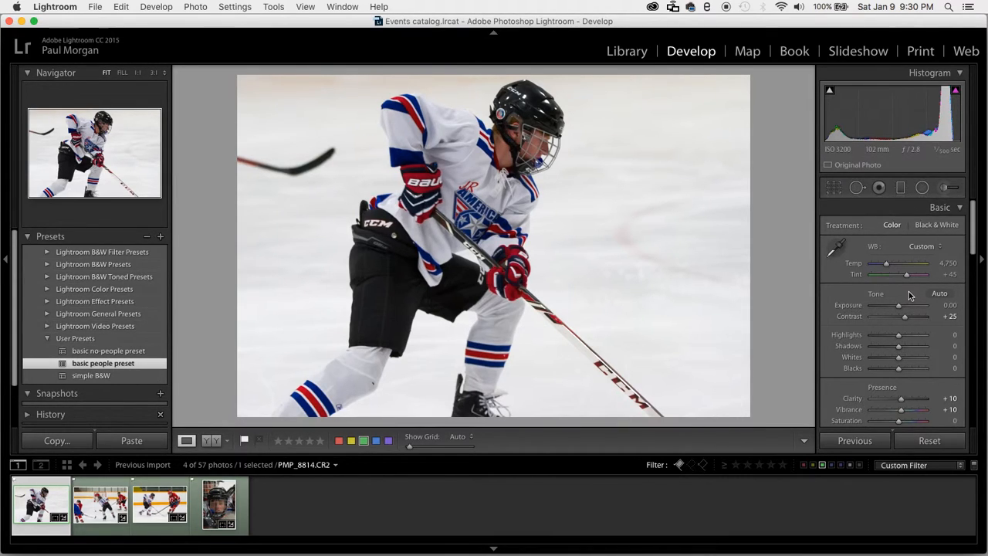
Step: Review the develop settings from the preset and raise the Sharpening Masking to 85
scroll(901, 355, down, 2)
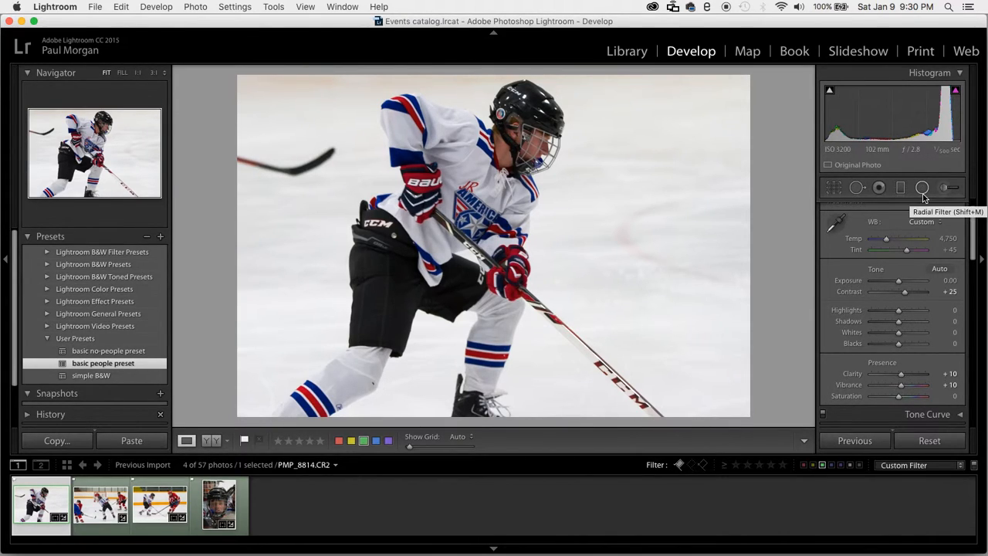
scroll(907, 254, down, 3)
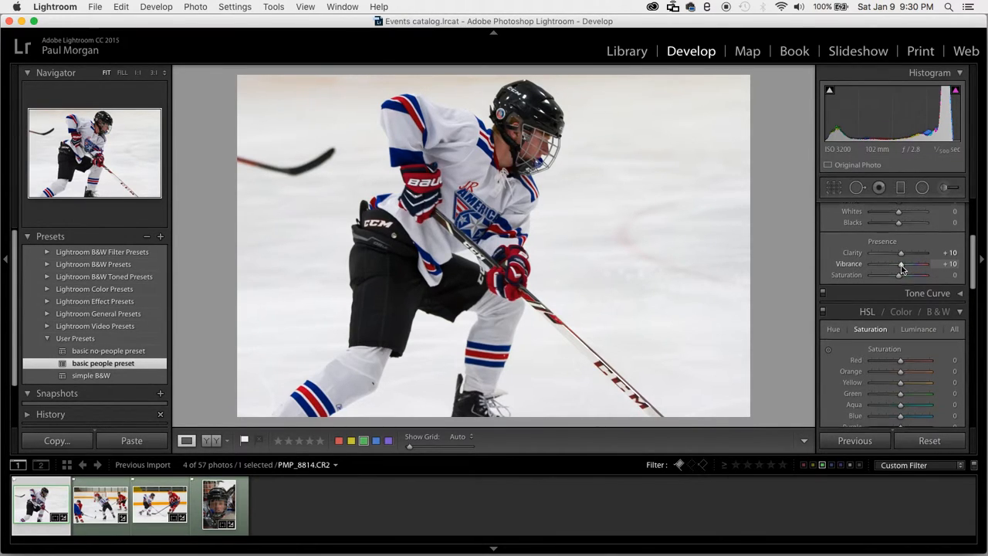
scroll(901, 268, down, 2)
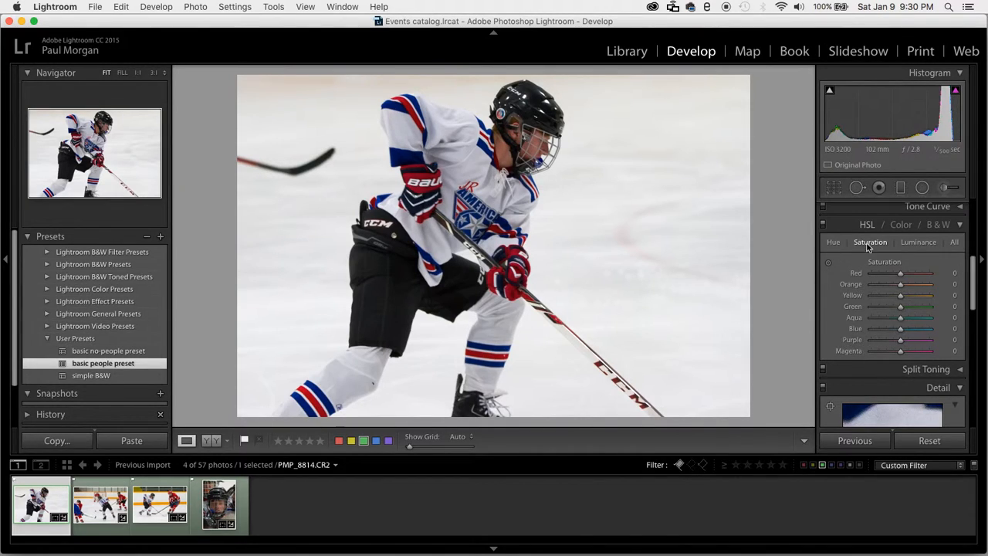
scroll(899, 305, down, 1)
scroll(899, 323, down, 3)
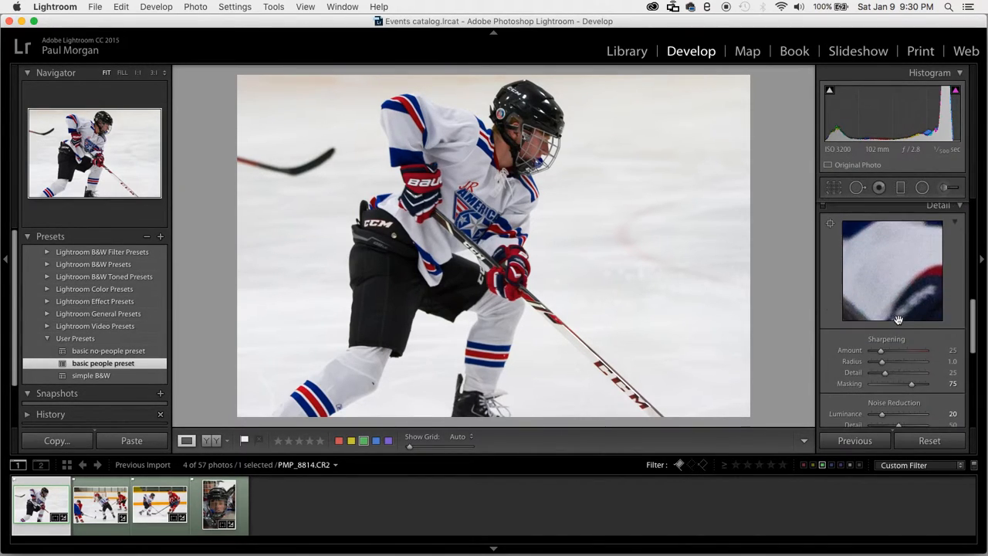
scroll(919, 324, down, 1)
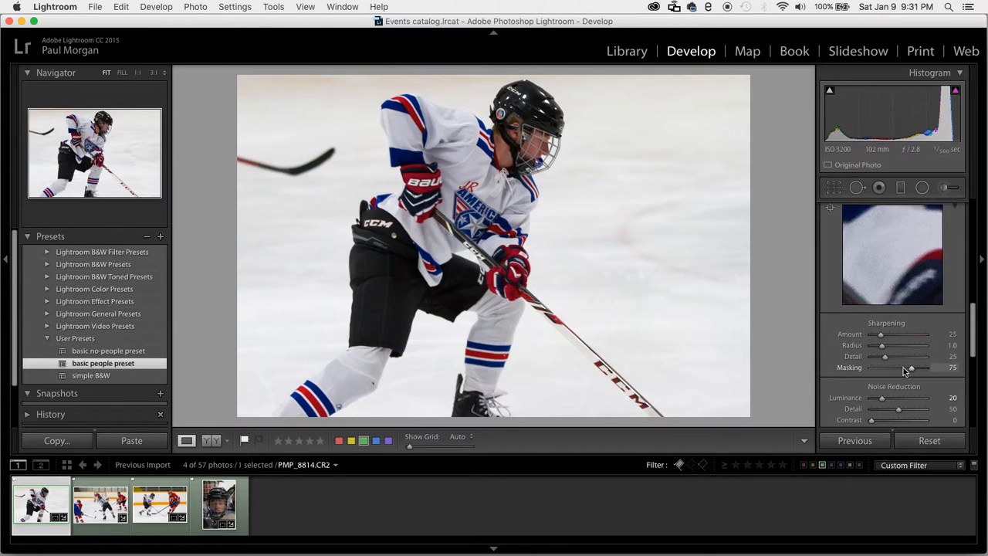
key(Up)
key(Up)
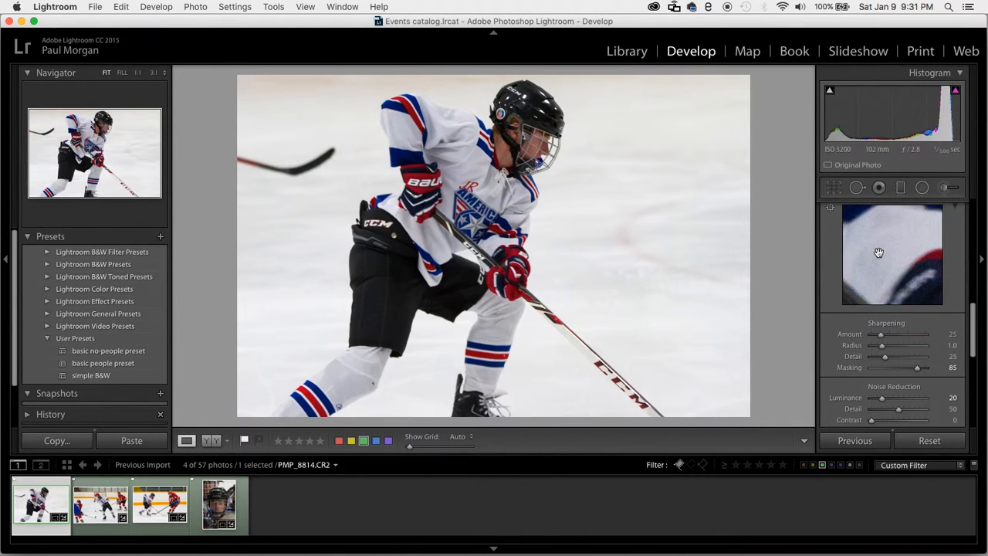
Step: Examine the Luminance noise reduction and the manual Lens Corrections settings
scroll(883, 302, down, 4)
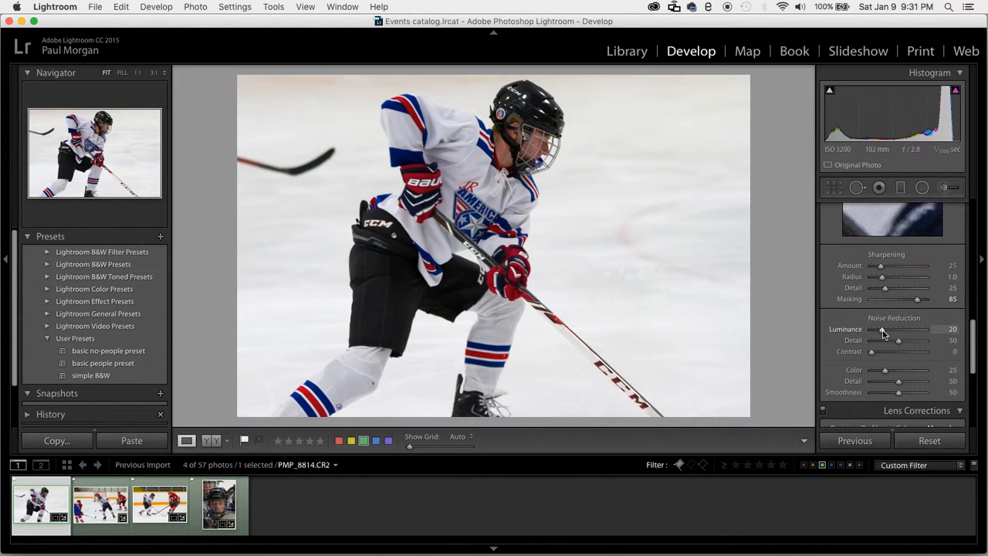
drag(883, 331, 884, 331)
scroll(888, 340, down, 10)
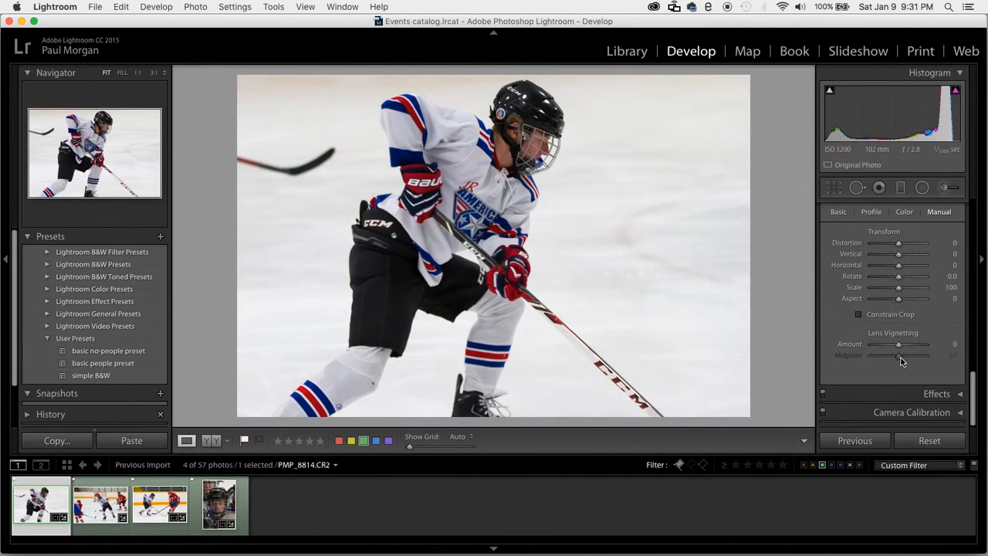
Step: Select all four photos and set their shared white balance to Temp 4,600 and Tint +46
scroll(901, 361, up, 10)
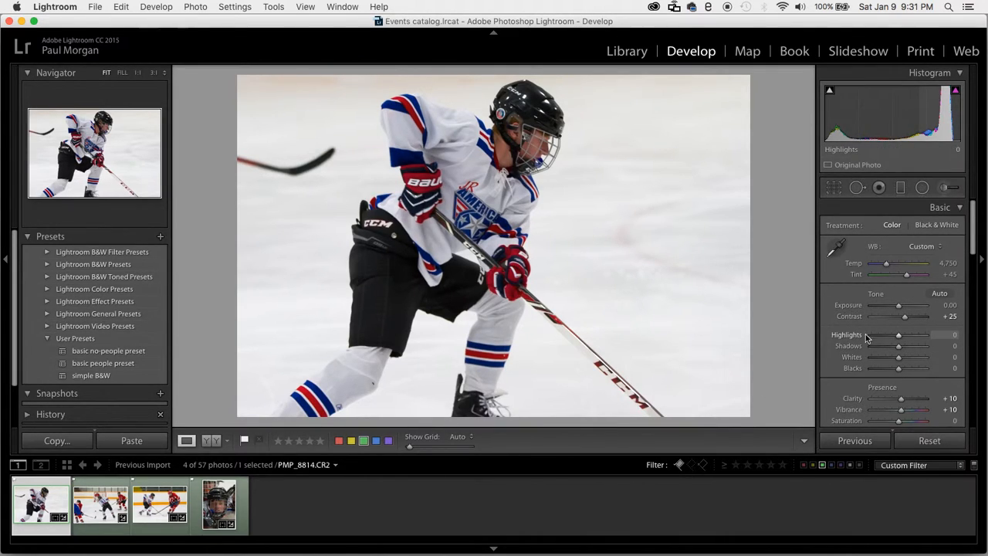
shift+click(243, 507)
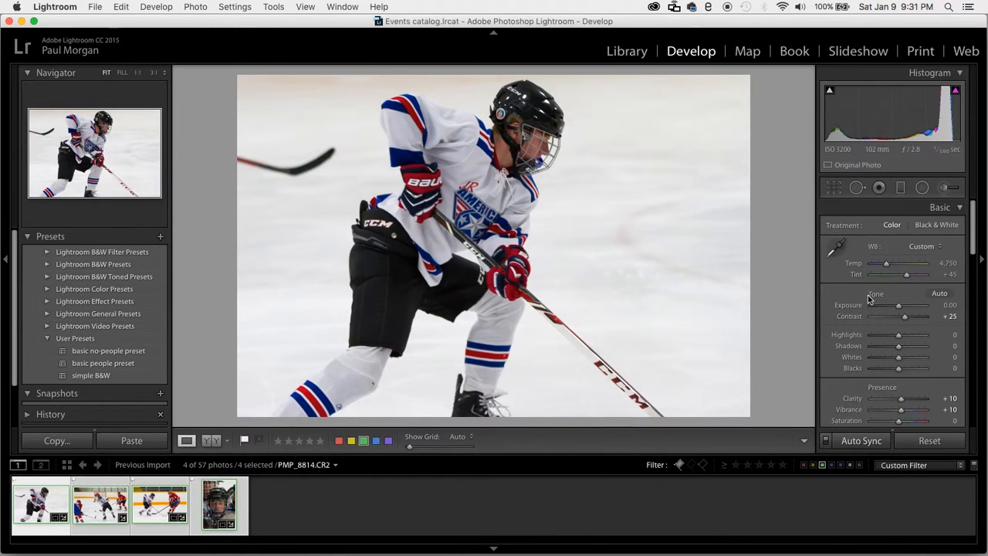
drag(886, 265, 907, 275)
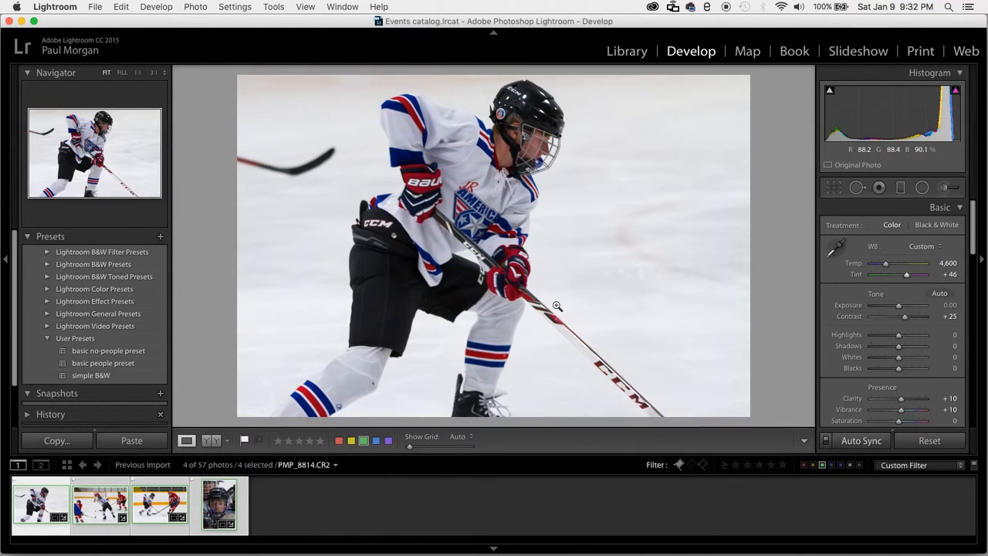
Step: Select only the helmeted player portrait, PMP_8865.CR2, and raise its Exposure to +0.30
click(194, 515)
click(195, 516)
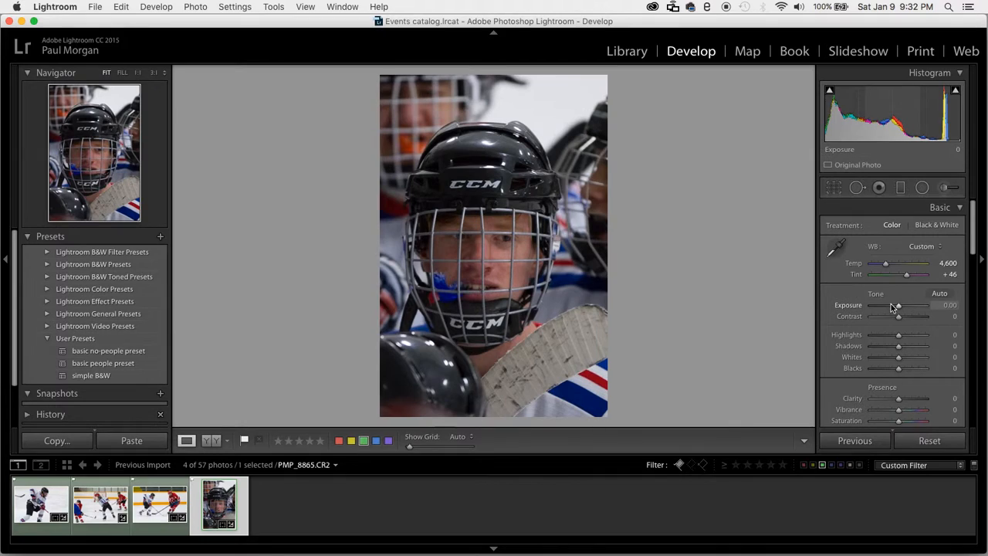
drag(899, 308, 902, 308)
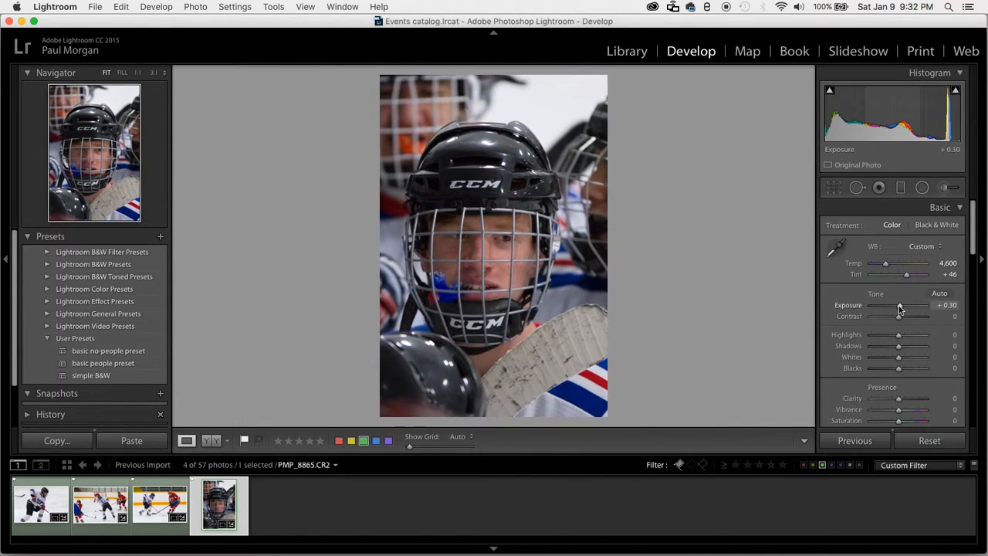